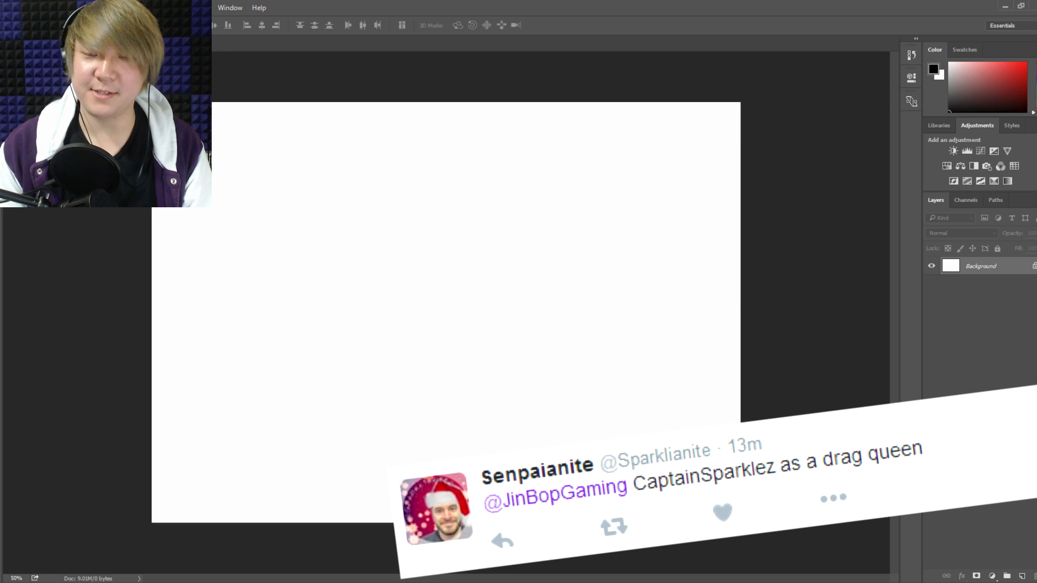
# Place the photo of the woman in the turquoise dress on the blank canvas and crop the canvas to it.
pyautogui.moveTo(1036, 313); pyautogui.dragTo(446, 312)
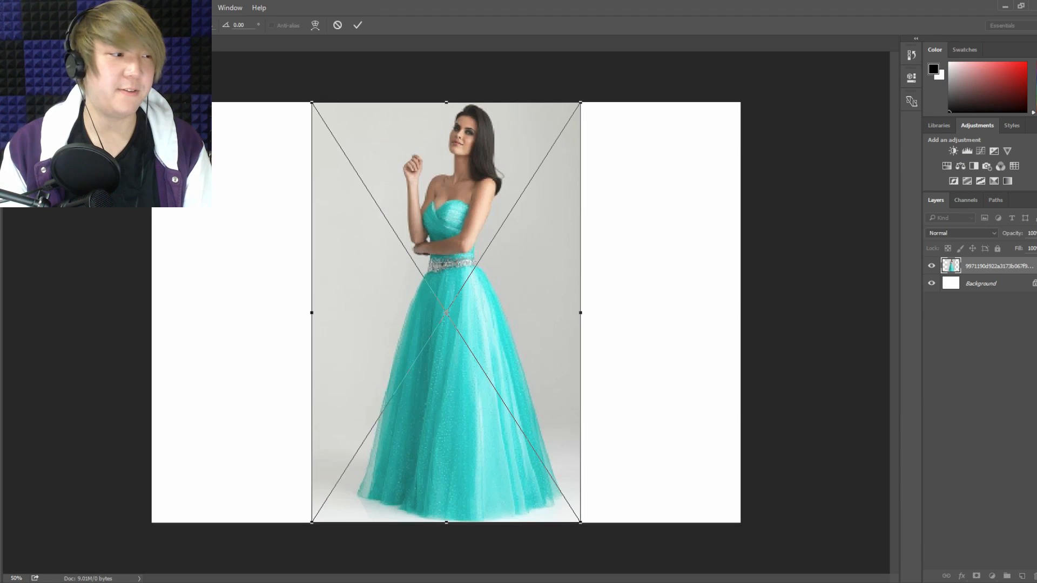
pyautogui.press('v')
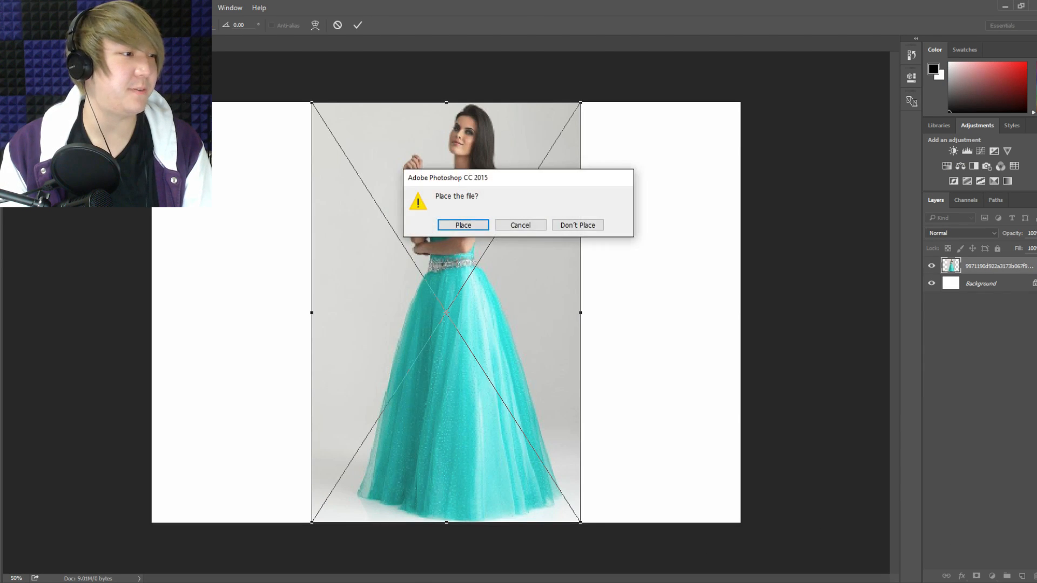
pyautogui.press('Return')
pyautogui.hotkey('alt', 'i')
pyautogui.press('p')
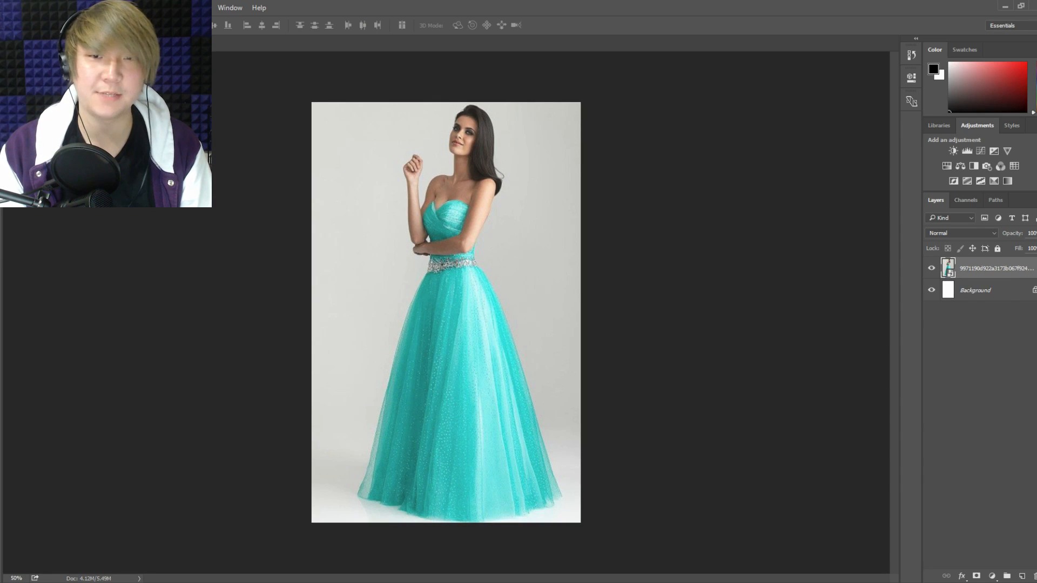
# Place the man's portrait over the dress photo and erase the leftover neck below his cut-out head.
pyautogui.moveTo(1036, 312); pyautogui.dragTo(446, 178)
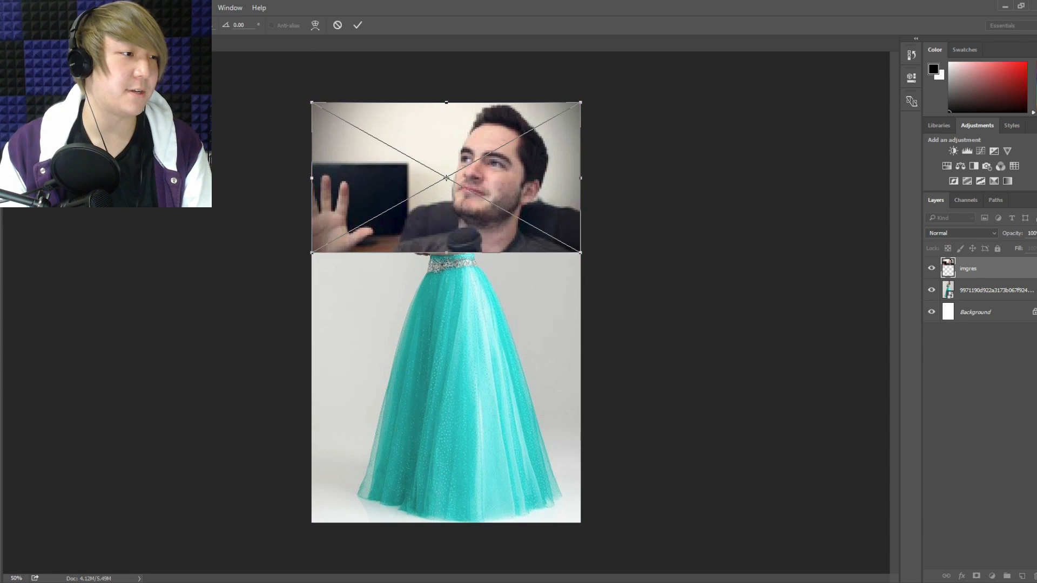
pyautogui.press('e')
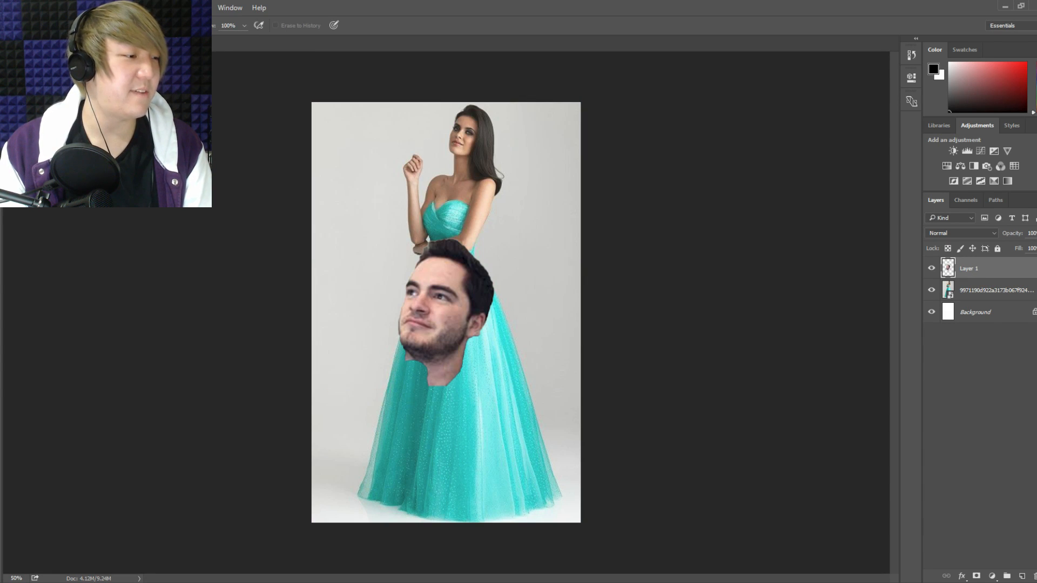
pyautogui.moveTo(425, 362); pyautogui.dragTo(460, 349)
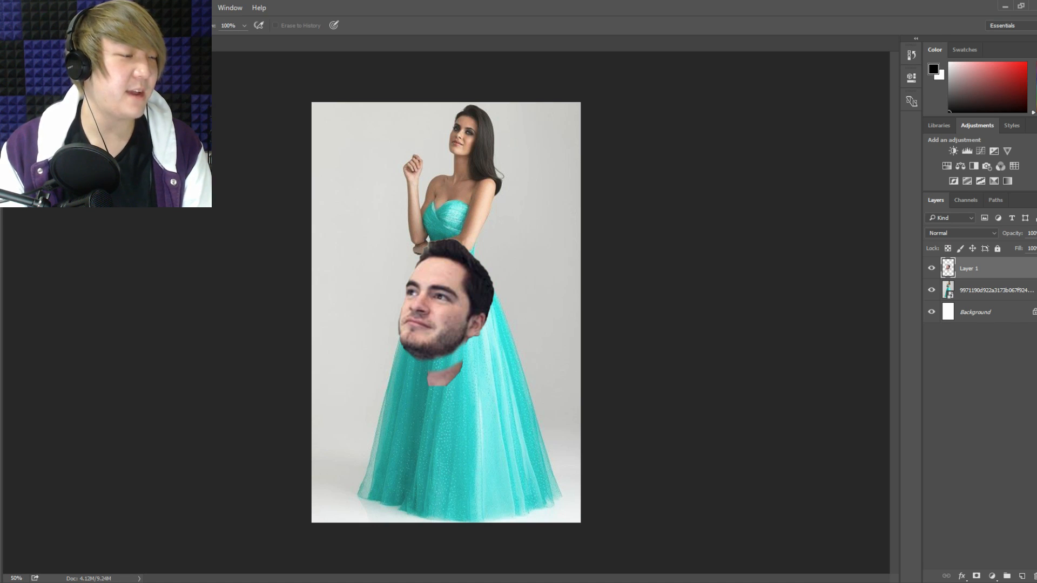
pyautogui.moveTo(440, 367)
pyautogui.mouseDown()
pyautogui.moveTo(458, 372)
pyautogui.moveTo(449, 380)
pyautogui.mouseUp()
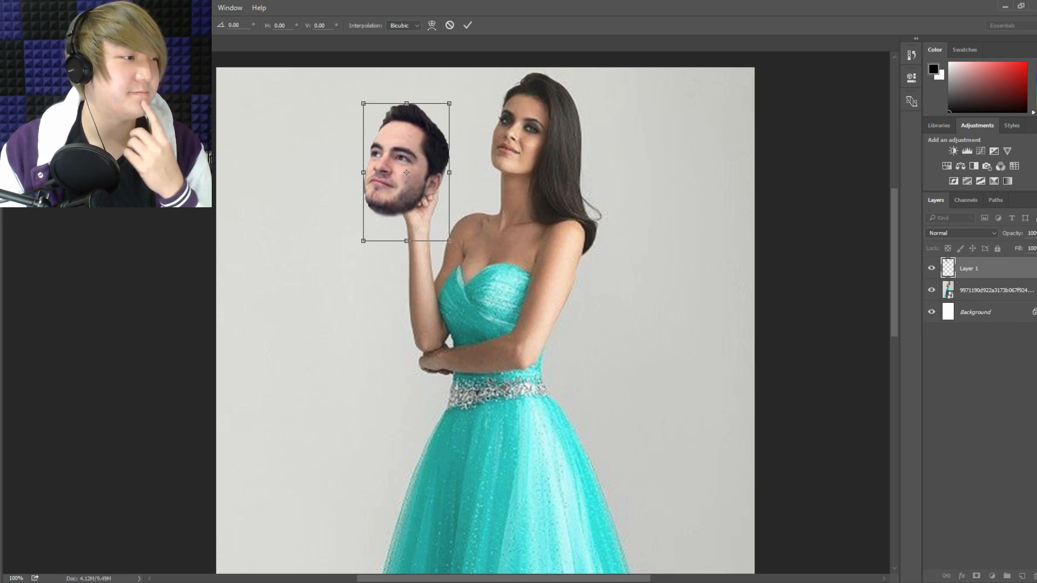
# Transform the cut-out head to fit over the woman's face, rotated about 0.6°, and apply the transformation.
pyautogui.moveTo(406, 158); pyautogui.dragTo(366, 179)
pyautogui.moveTo(591, 81); pyautogui.dragTo(586, 75)
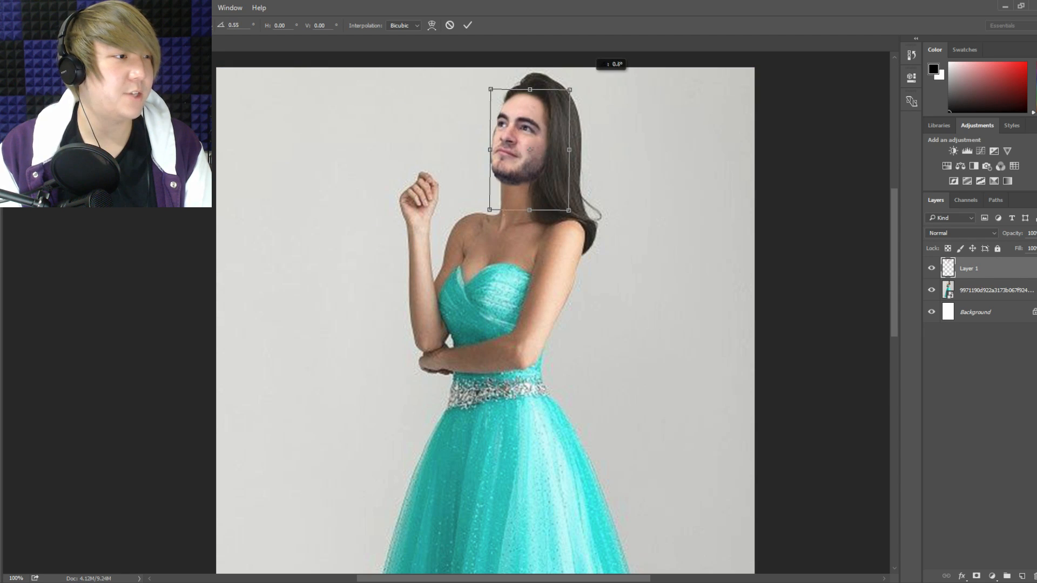
pyautogui.press('v')
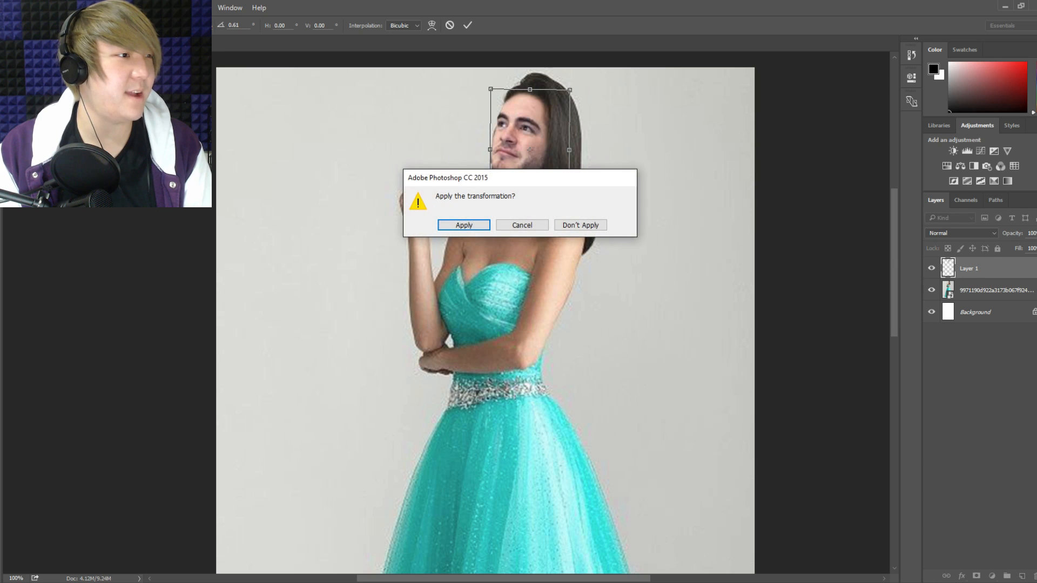
pyautogui.click(463, 225)
pyautogui.press('z')
pyautogui.hotkey('ctrl', '0')
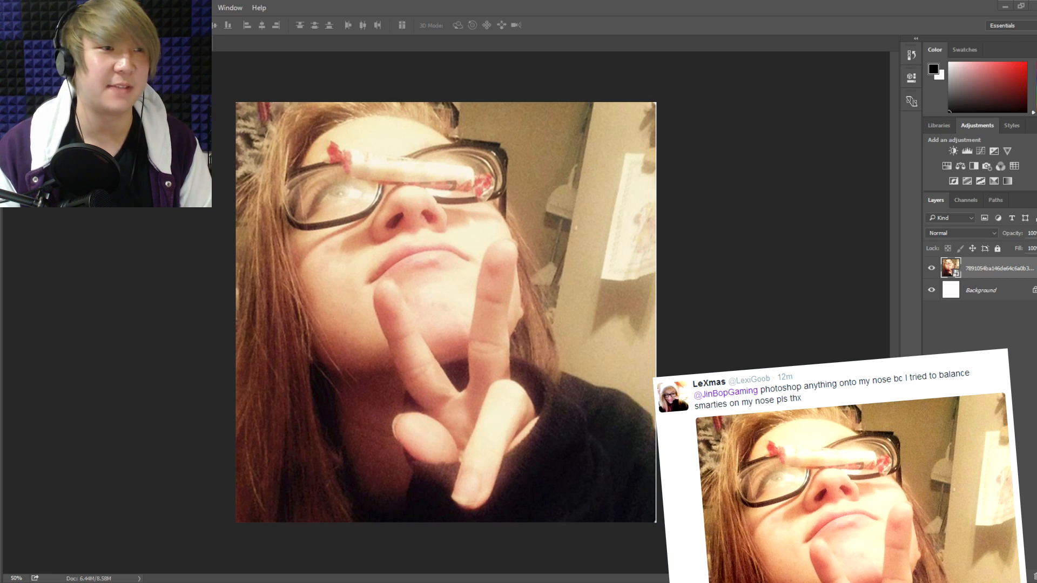
# Position the poop image above the nose in the selfie and place it.
pyautogui.moveTo(407, 109); pyautogui.dragTo(406, 154)
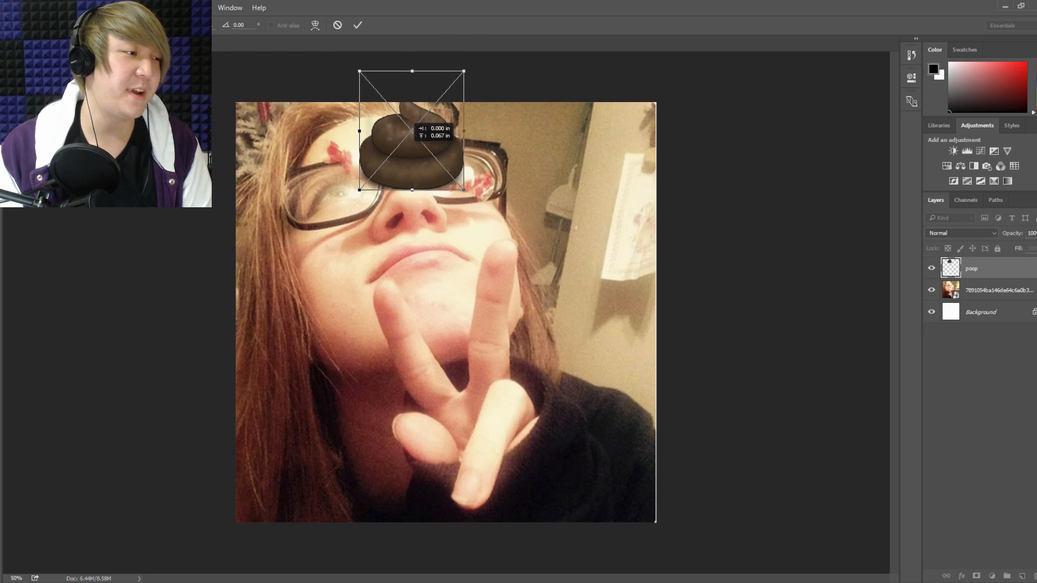
pyautogui.press('v')
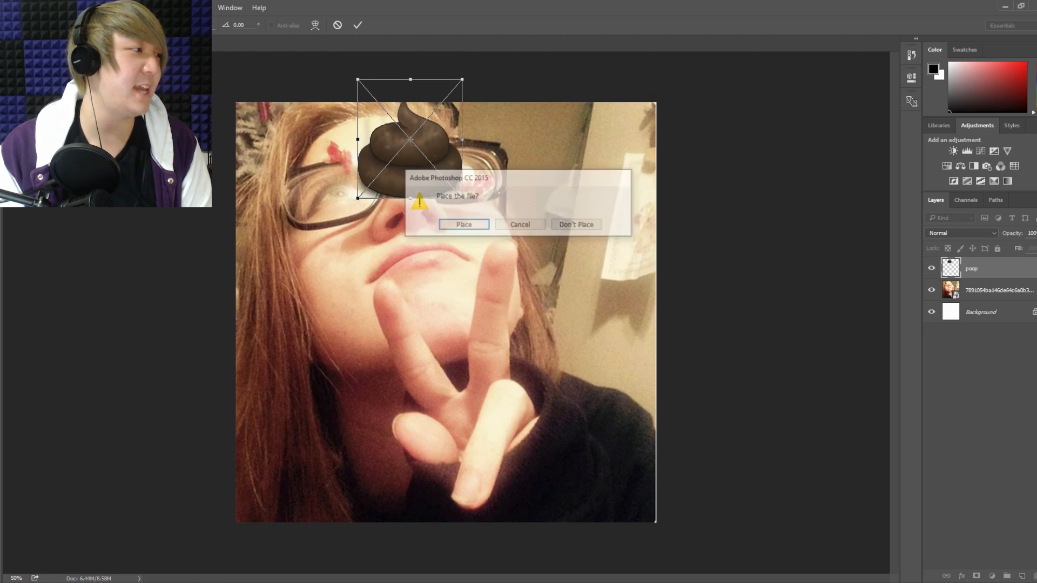
pyautogui.press('Return')
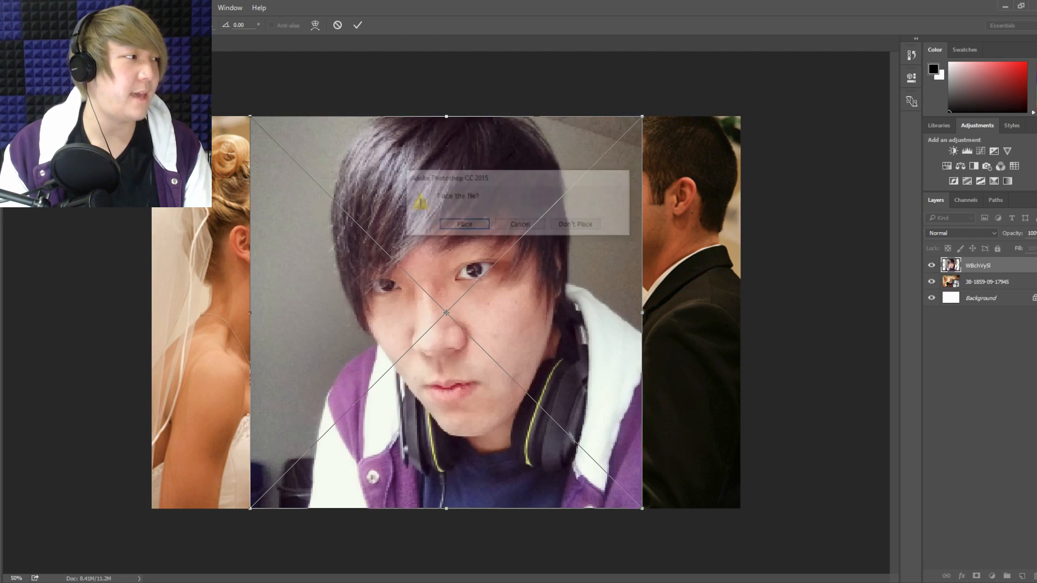
# Place the portrait in the wedding photo and remove the groom's face protruding beside the pasted head.
pyautogui.press('Return')
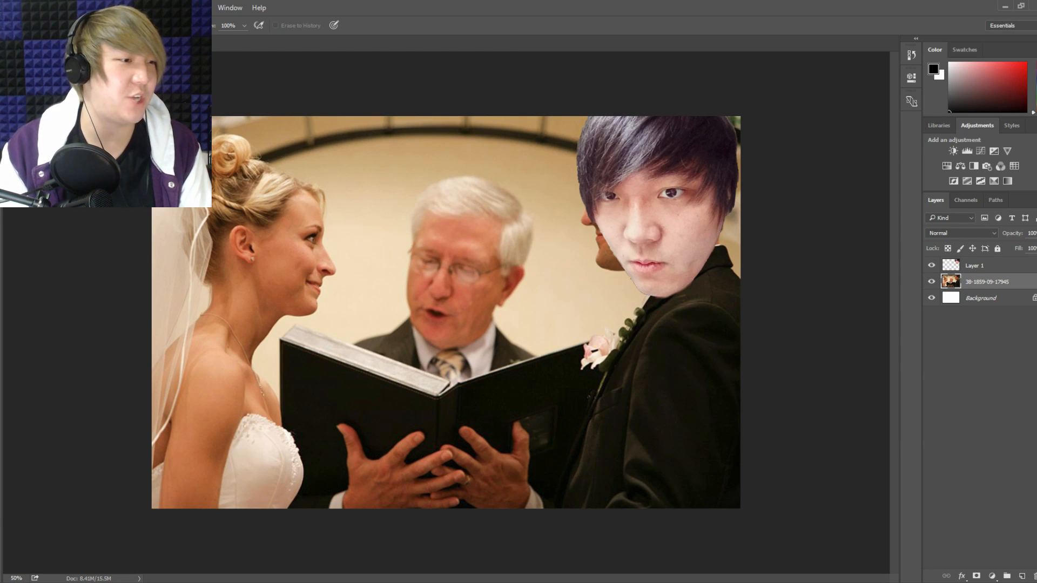
pyautogui.moveTo(573, 207)
pyautogui.mouseDown()
pyautogui.moveTo(616, 278)
pyautogui.moveTo(597, 228)
pyautogui.moveTo(621, 266)
pyautogui.mouseUp()
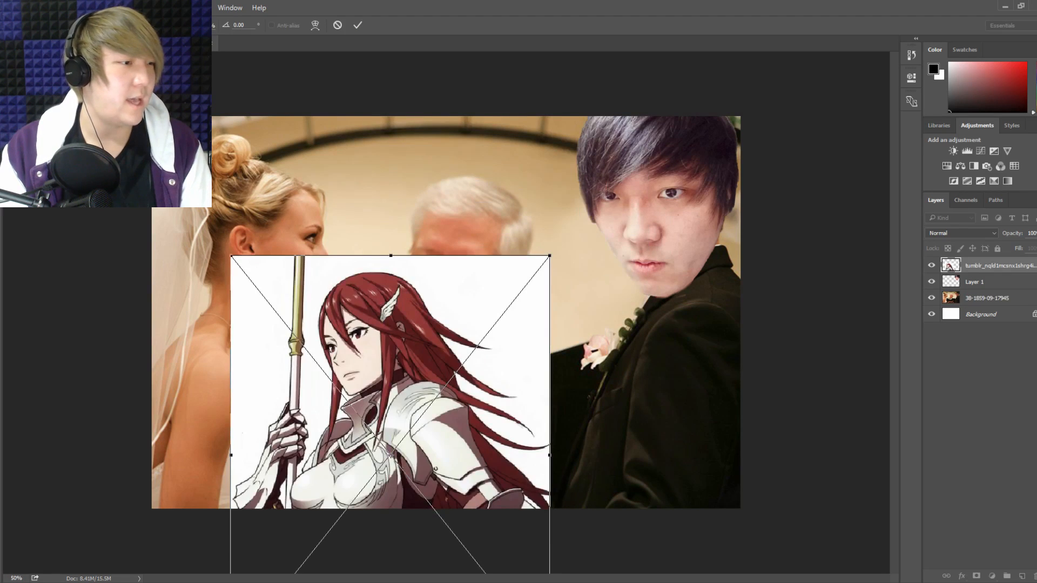
# Enlarge the red-haired character image over the wedding photo.
pyautogui.moveTo(551, 255); pyautogui.dragTo(620, 159)
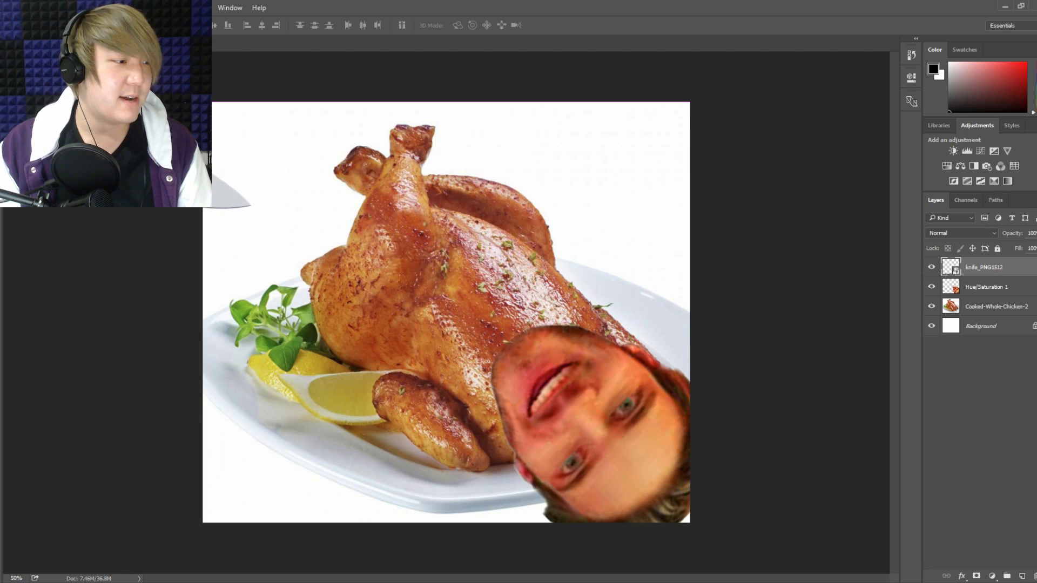
# Move the knife over the roast chicken and rotate it counterclockwise so the blade reaches the pasted face.
pyautogui.moveTo(154, 155); pyautogui.dragTo(484, 281)
pyautogui.hotkey('ctrl', 't')
pyautogui.moveTo(620, 186); pyautogui.dragTo(605, 213)
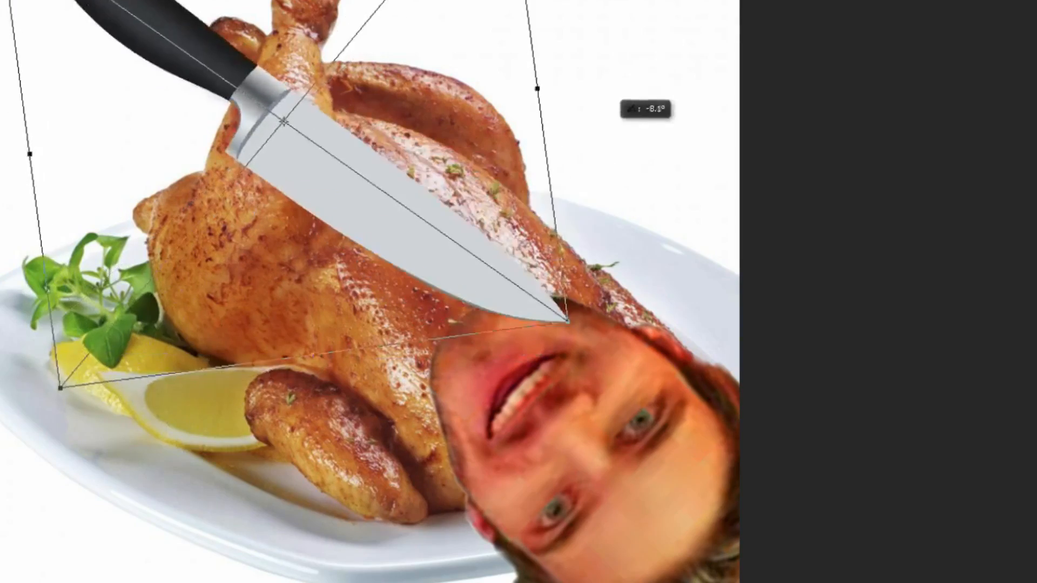
pyautogui.moveTo(606, 127); pyautogui.dragTo(633, 150)
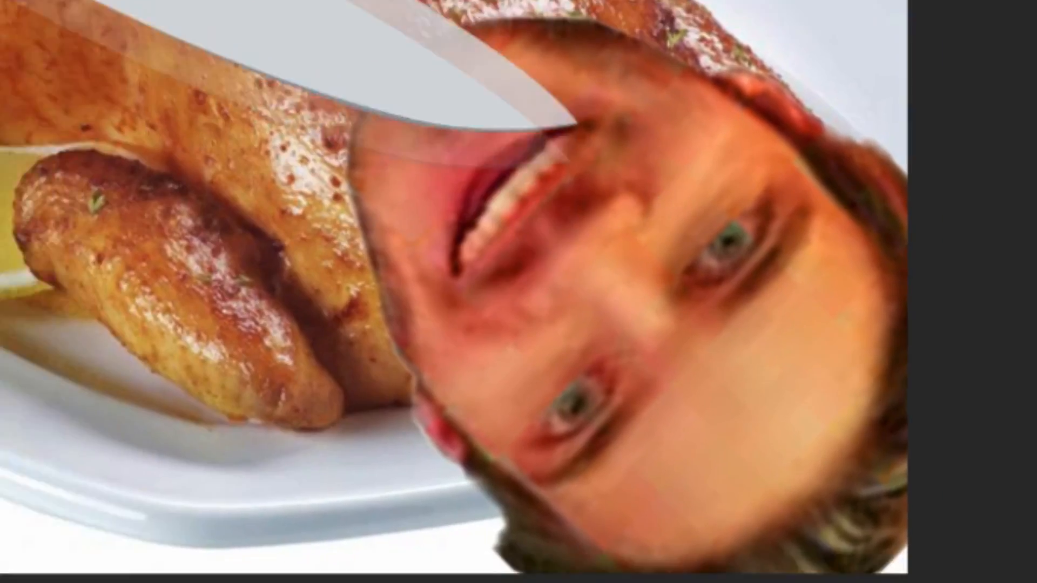
pyautogui.moveTo(123, 1); pyautogui.dragTo(189, 1)
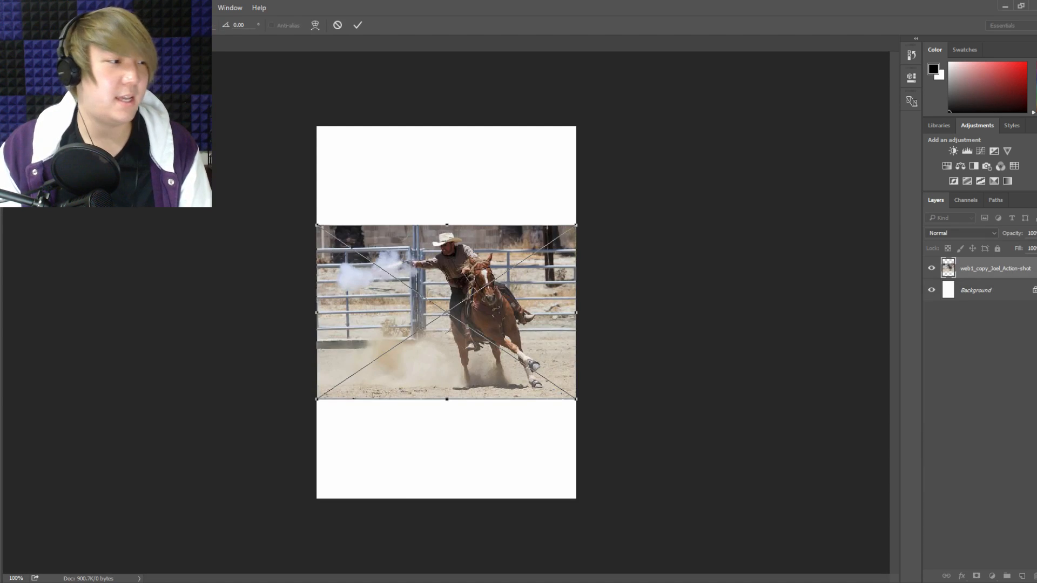
# Place the photo of the cowboy on horseback and resize it with Free Transform.
pyautogui.press('v')
pyautogui.press('Return')
pyautogui.hotkey('ctrl', 't')
pyautogui.moveTo(576, 225); pyautogui.dragTo(441, 313)
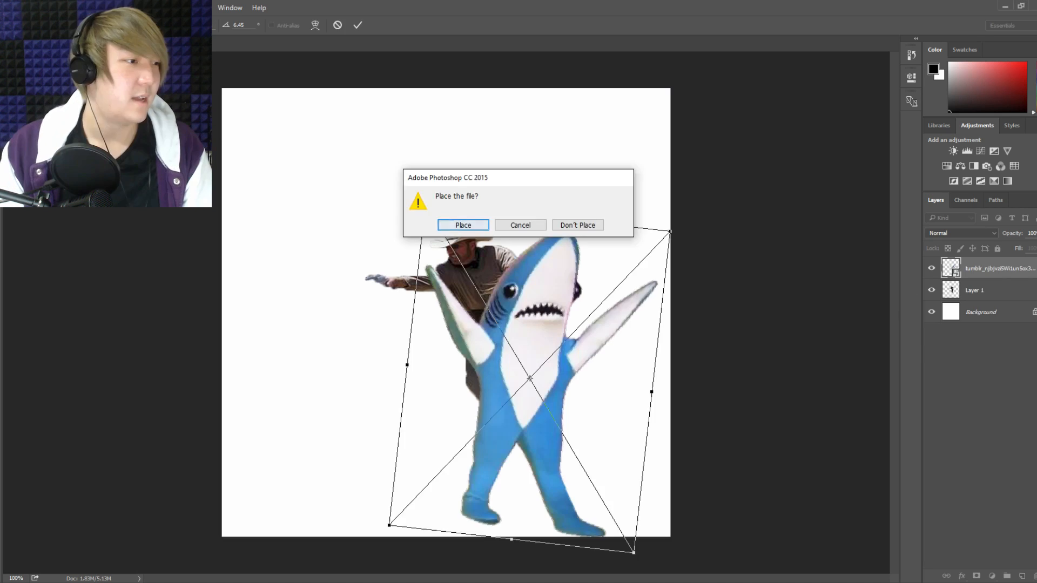
# Place the shark costume image in front of the cowboy, rotated 6.45°.
pyautogui.press('Return')
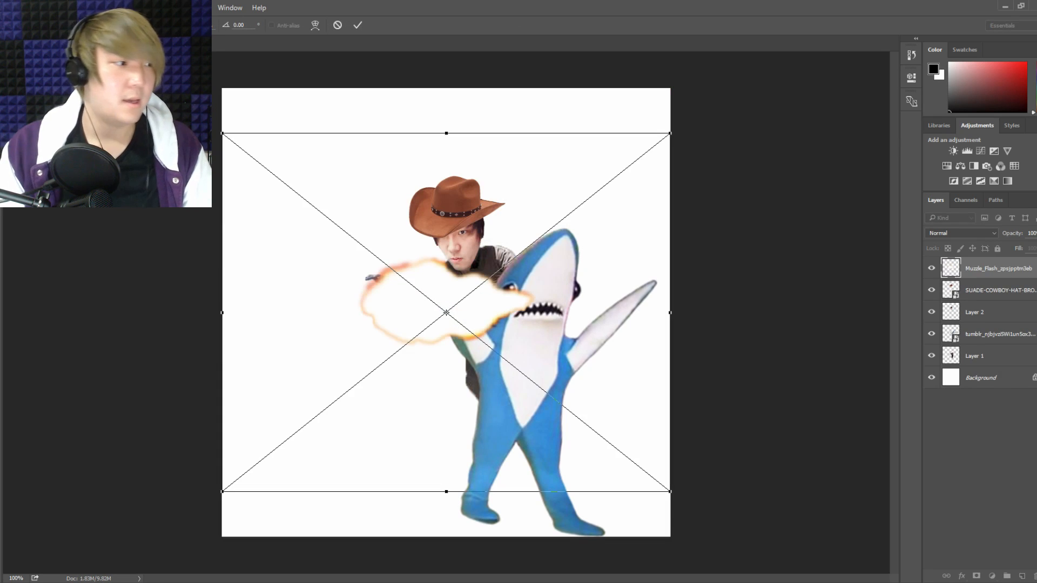
# Rotate the muzzle flash image about 175° and shrink it to about 0.616 by 0.485 in beside the shark.
pyautogui.moveTo(682, 81); pyautogui.dragTo(353, 426)
pyautogui.moveTo(654, 115); pyautogui.dragTo(335, 420)
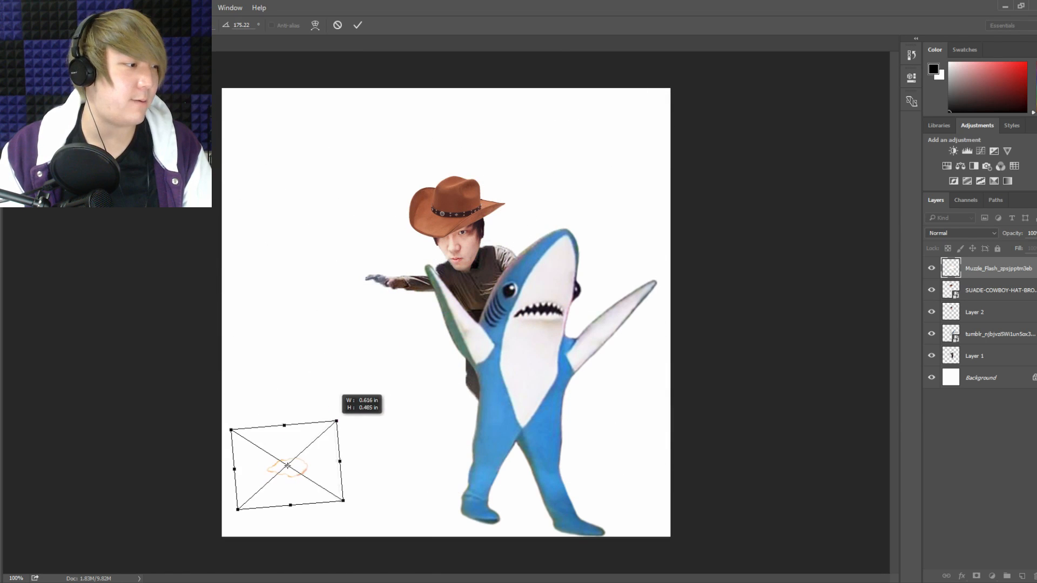